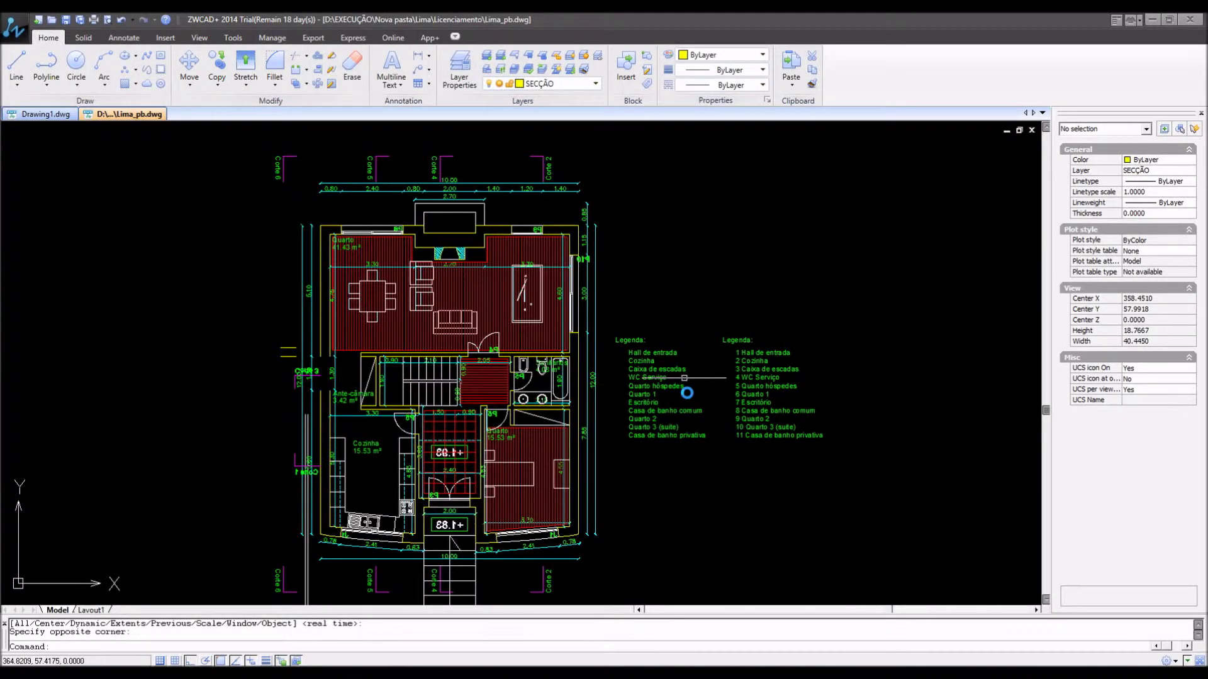
- Zoom in on the two Legenda lists beside the plan and select the Cozinha entry
scroll(688, 391, up, 3)
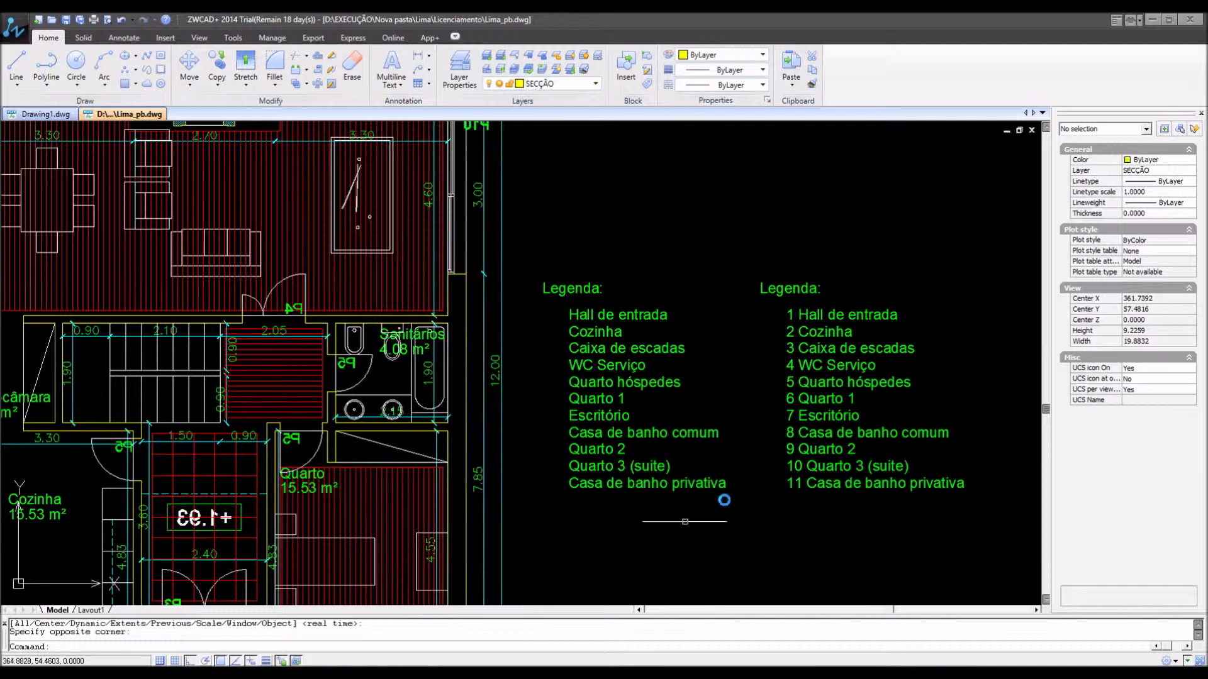
scroll(761, 327, down, 4)
scroll(846, 337, up, 5)
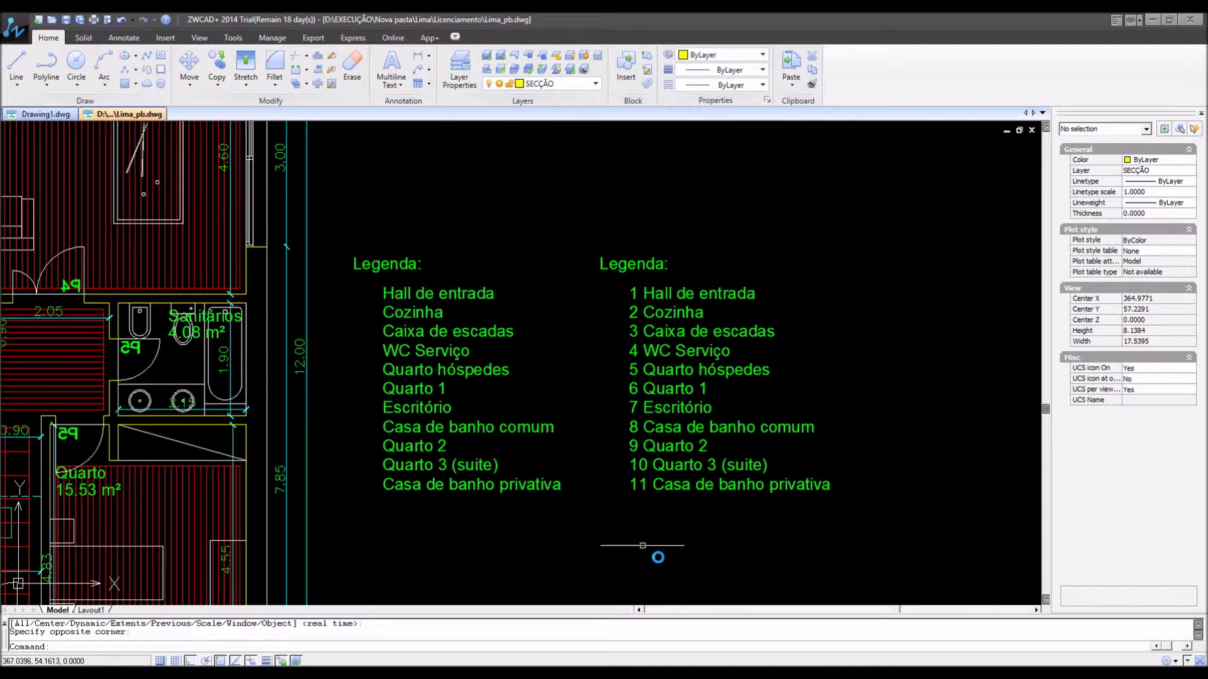
click(443, 297)
key(Escape)
click(415, 319)
click(425, 292)
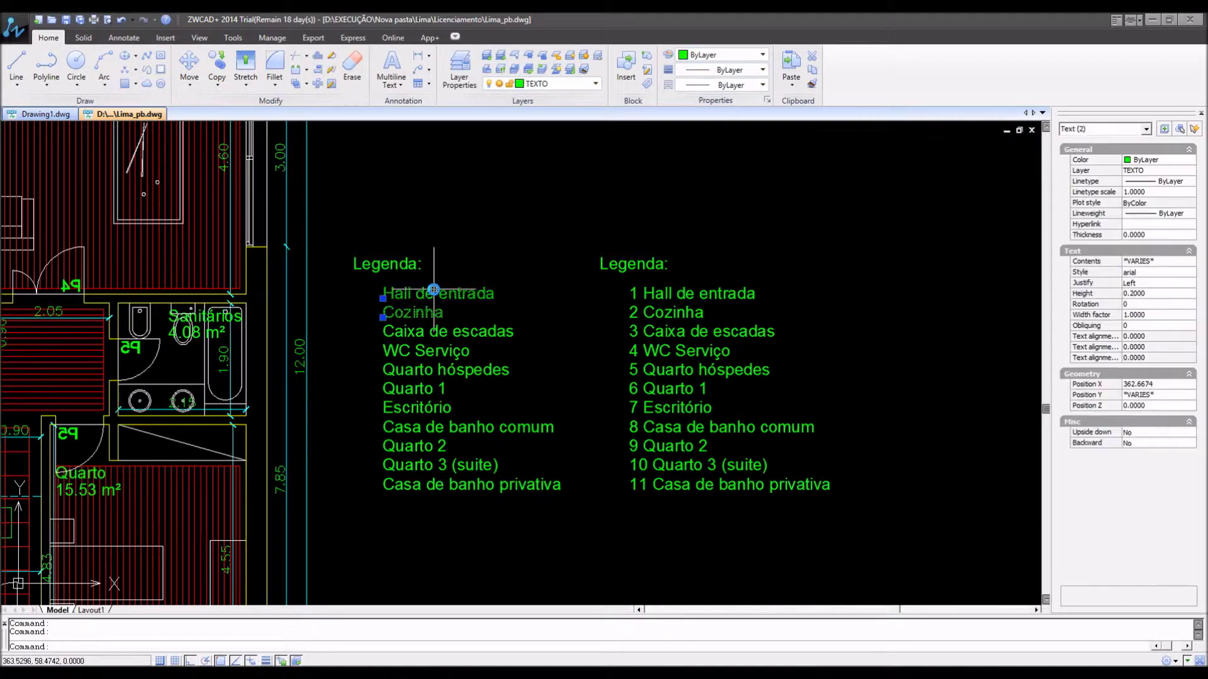
key(Escape)
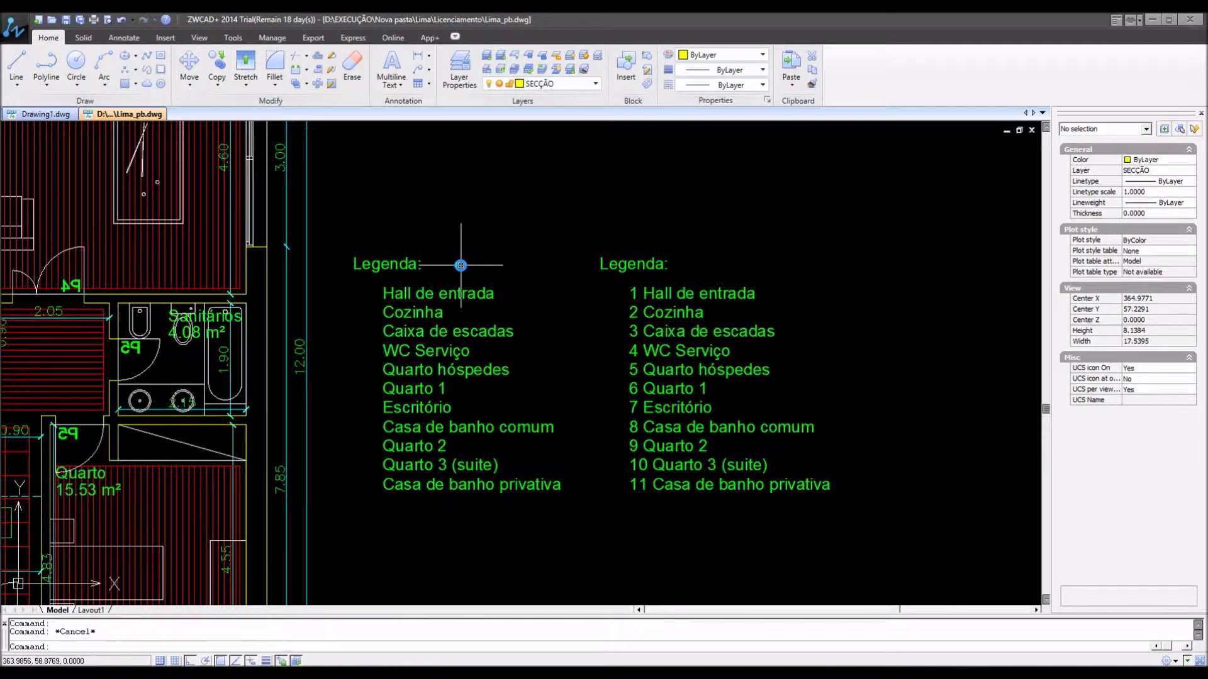
click(316, 40)
- Start the Express TCOUNT text-numbering command
click(353, 37)
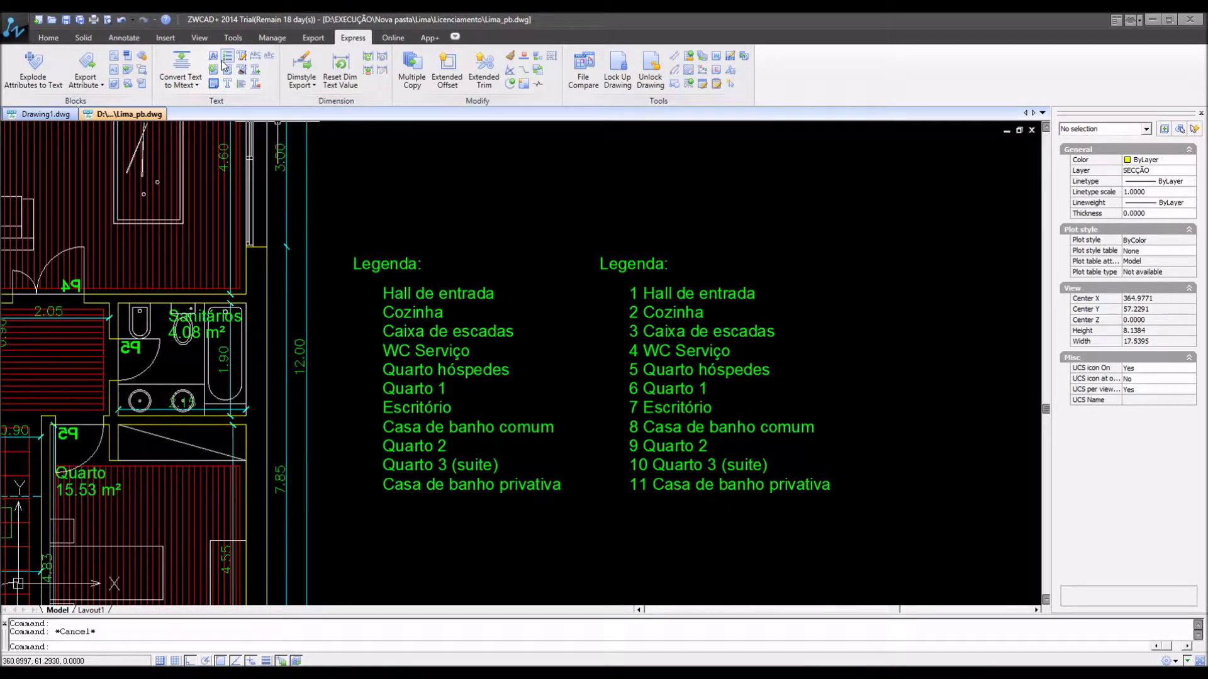
text(tcount)
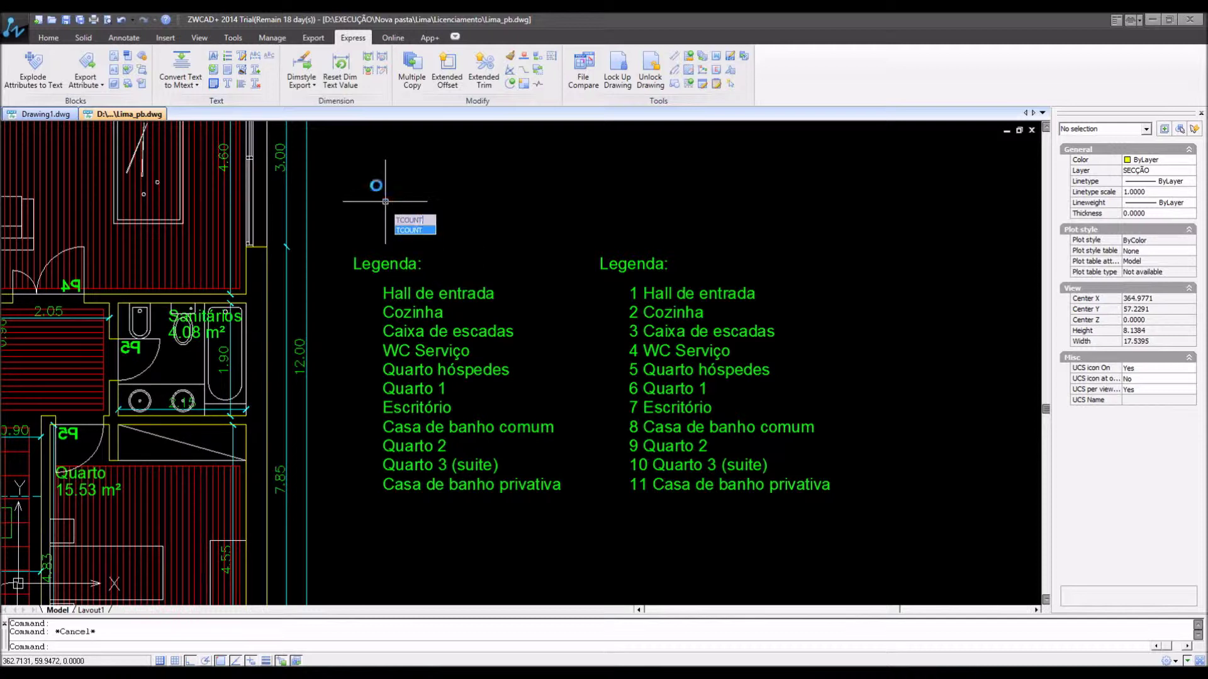
key(Return)
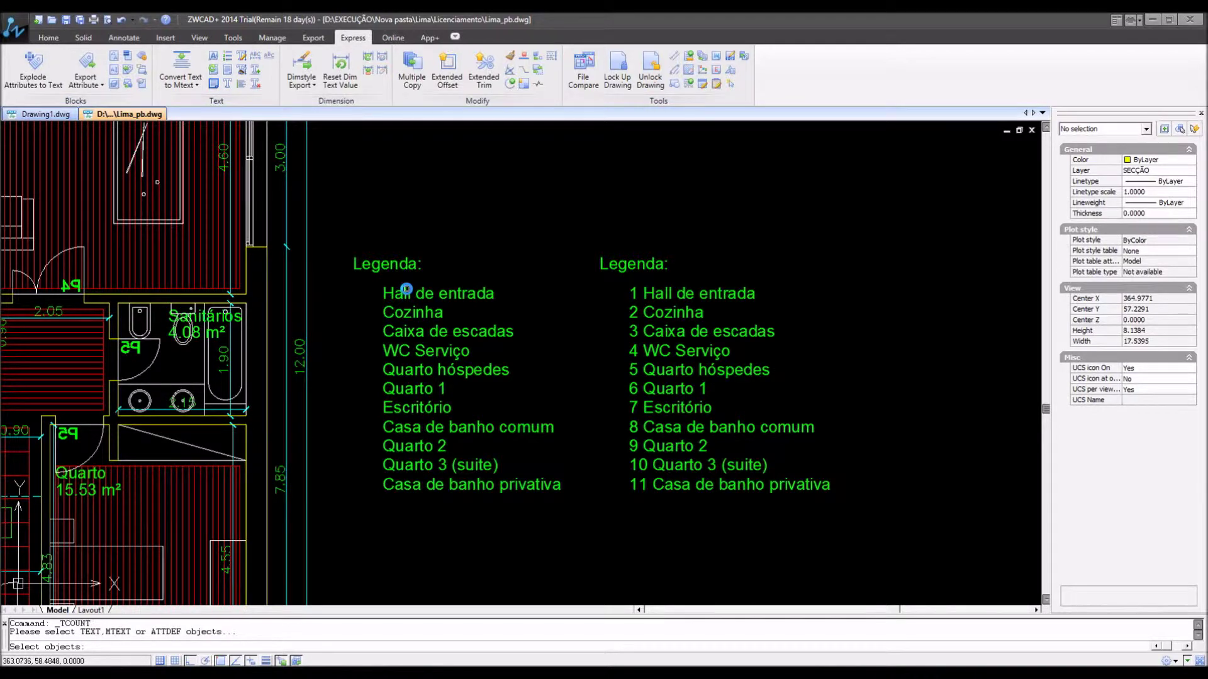
- Select all eleven left legend entries, Hall de entrada through Casa de banho privativa
click(402, 294)
click(402, 332)
click(401, 366)
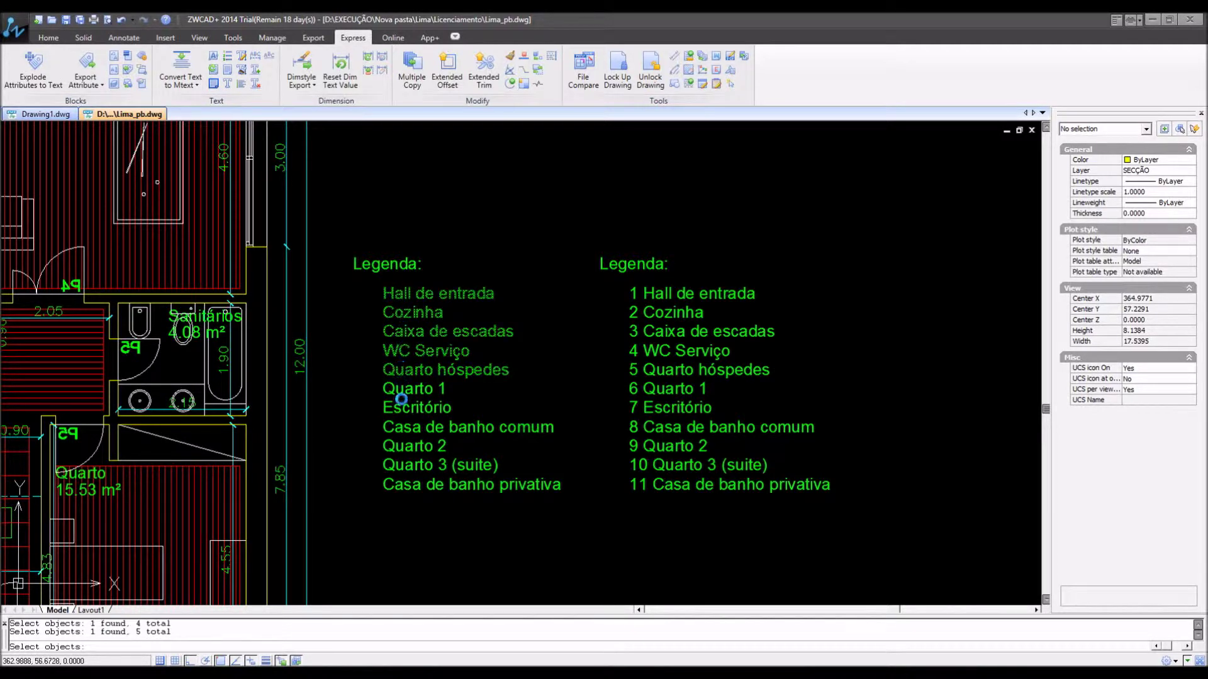
click(401, 390)
click(400, 428)
click(400, 448)
click(397, 485)
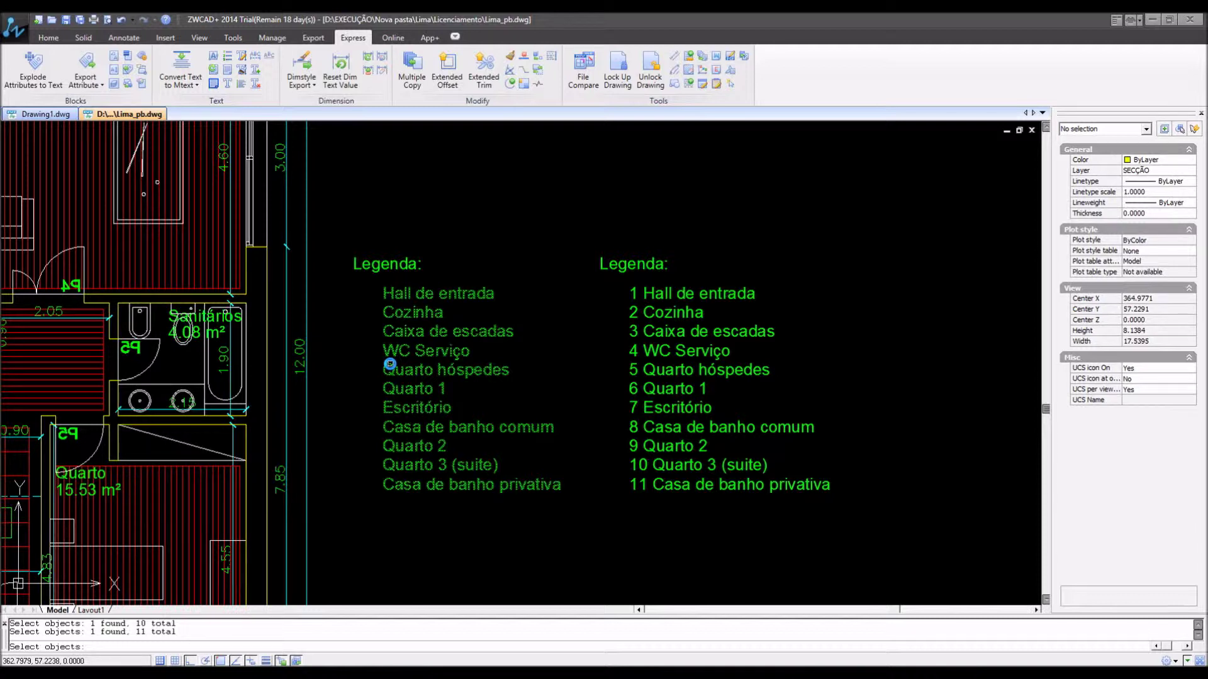
key(Return)
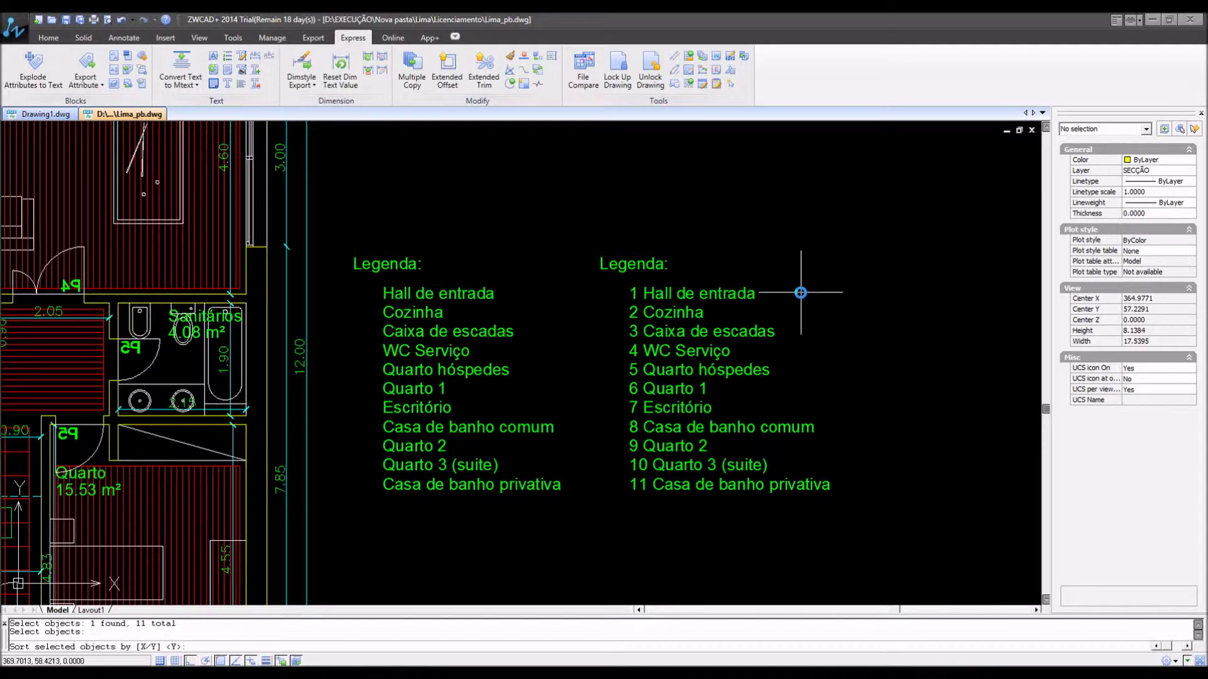
- Sort by X, number from 1 in steps of 1, and place numbers as prefixes
right_click(505, 278)
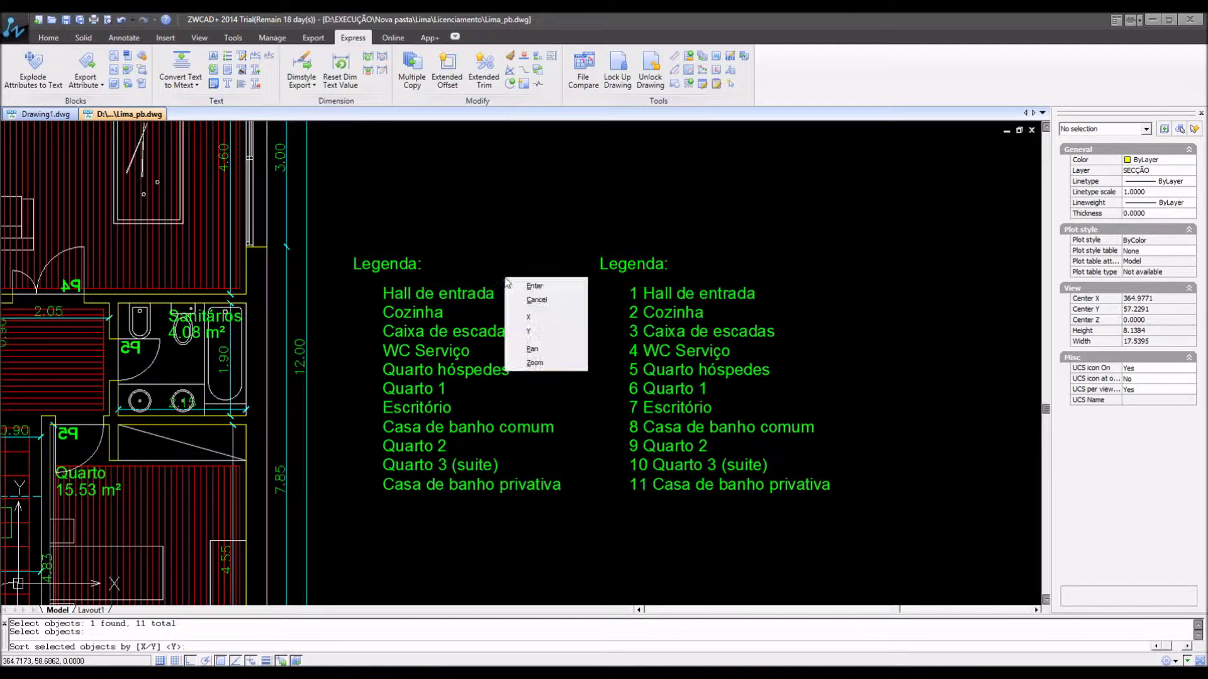
click(550, 317)
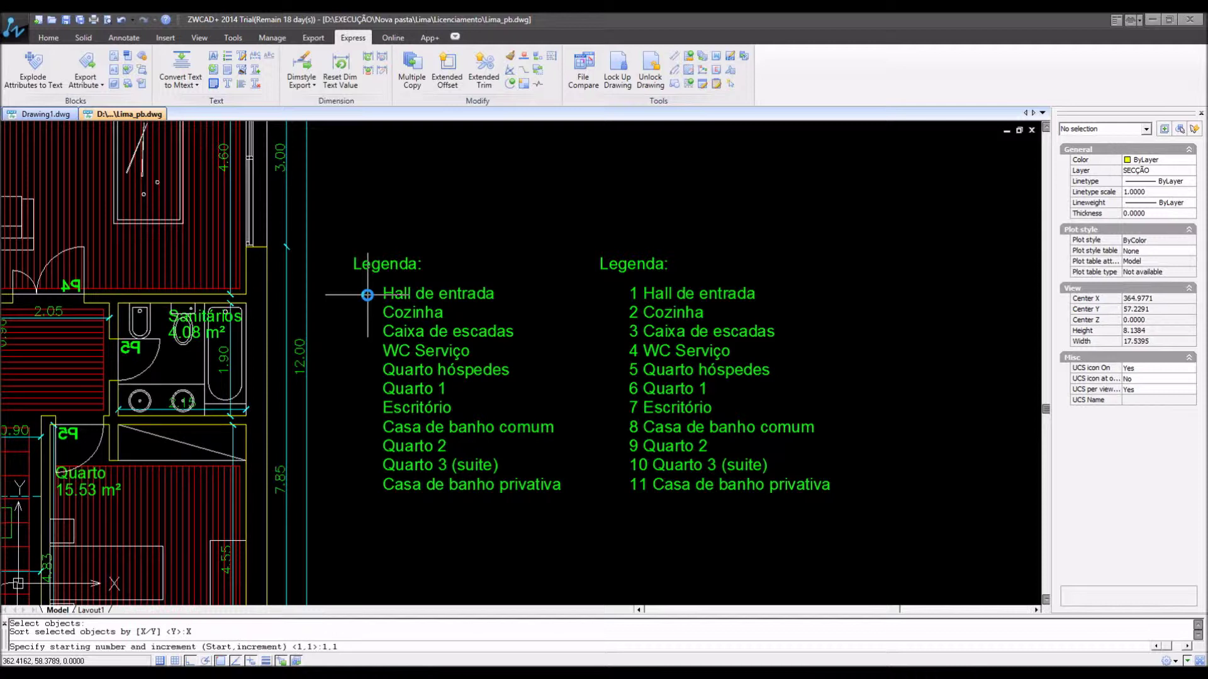
key(Return)
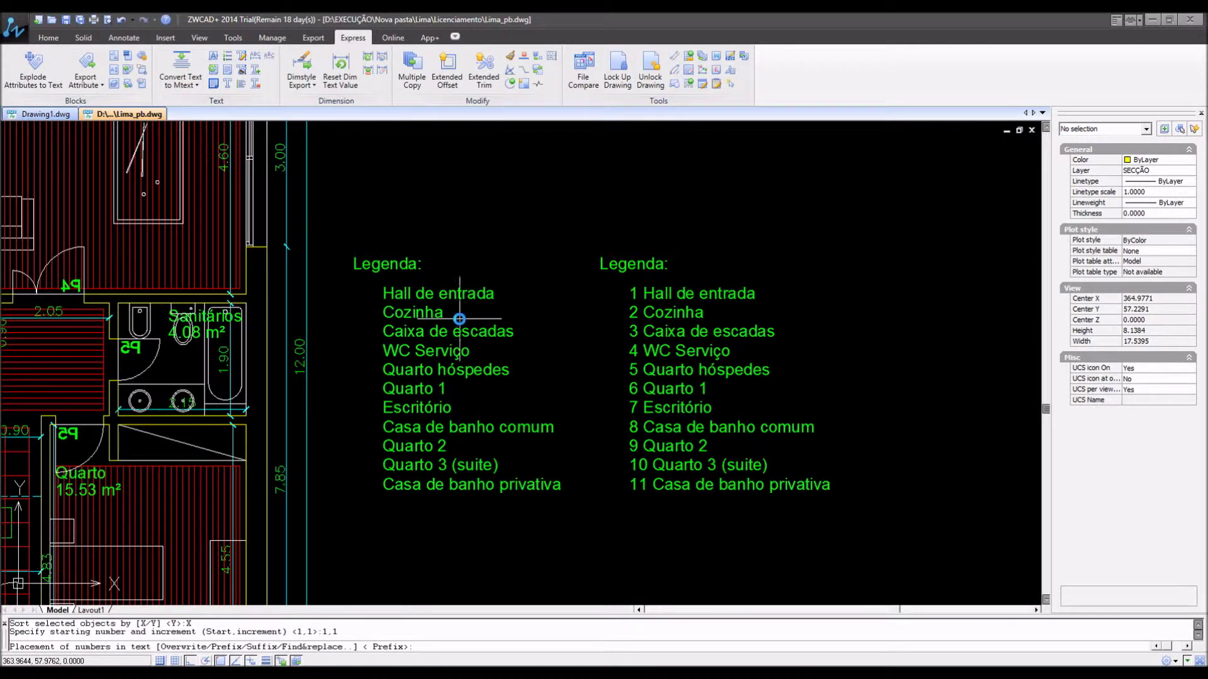
right_click(466, 325)
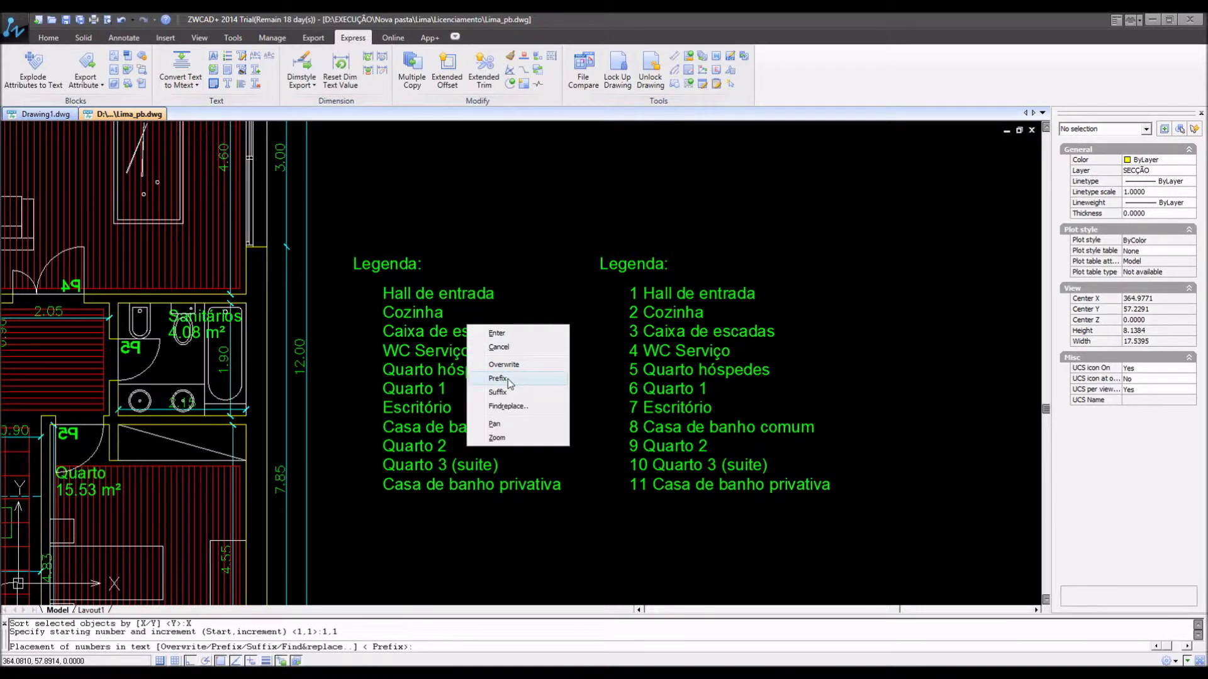
click(508, 378)
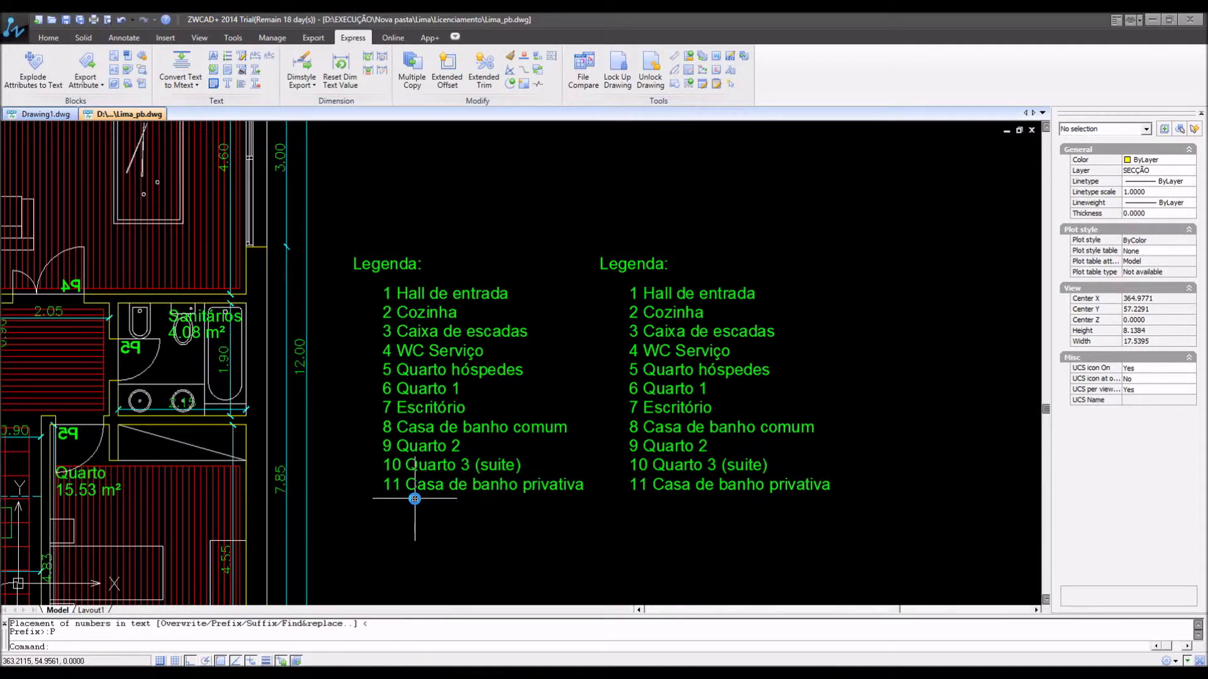
- Undo the 1–11 numbering with U and rerun TCOUNT
text(u)
key(Return)
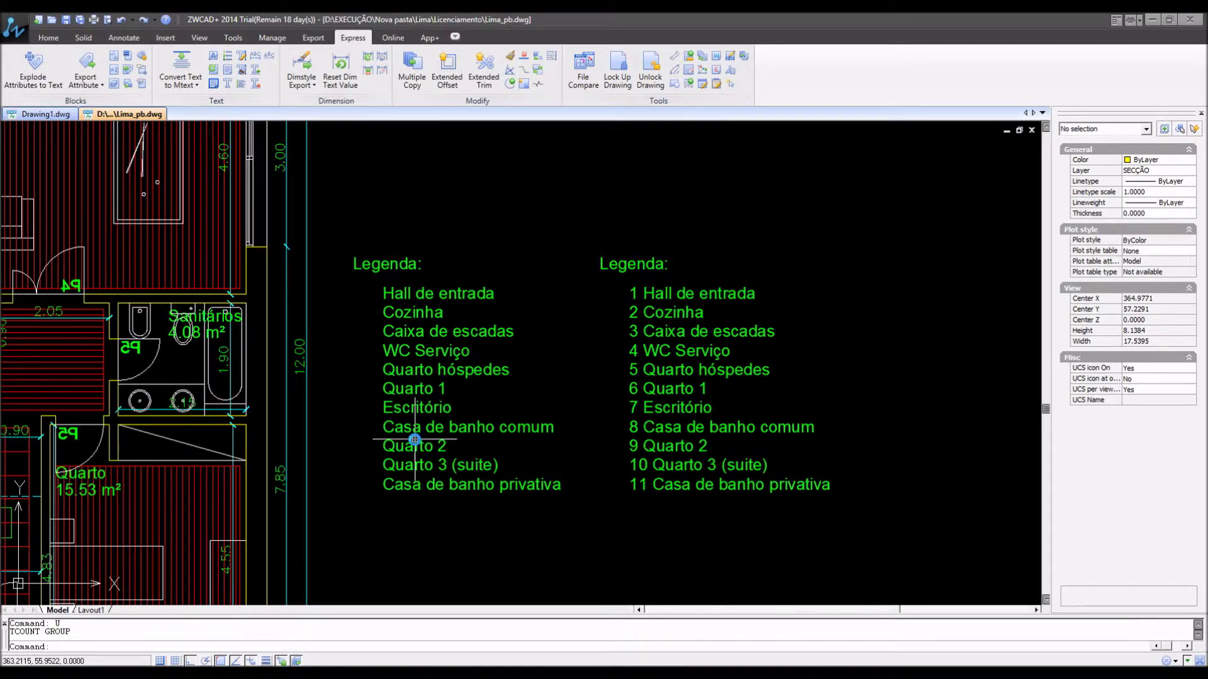
text(TCOUNT)
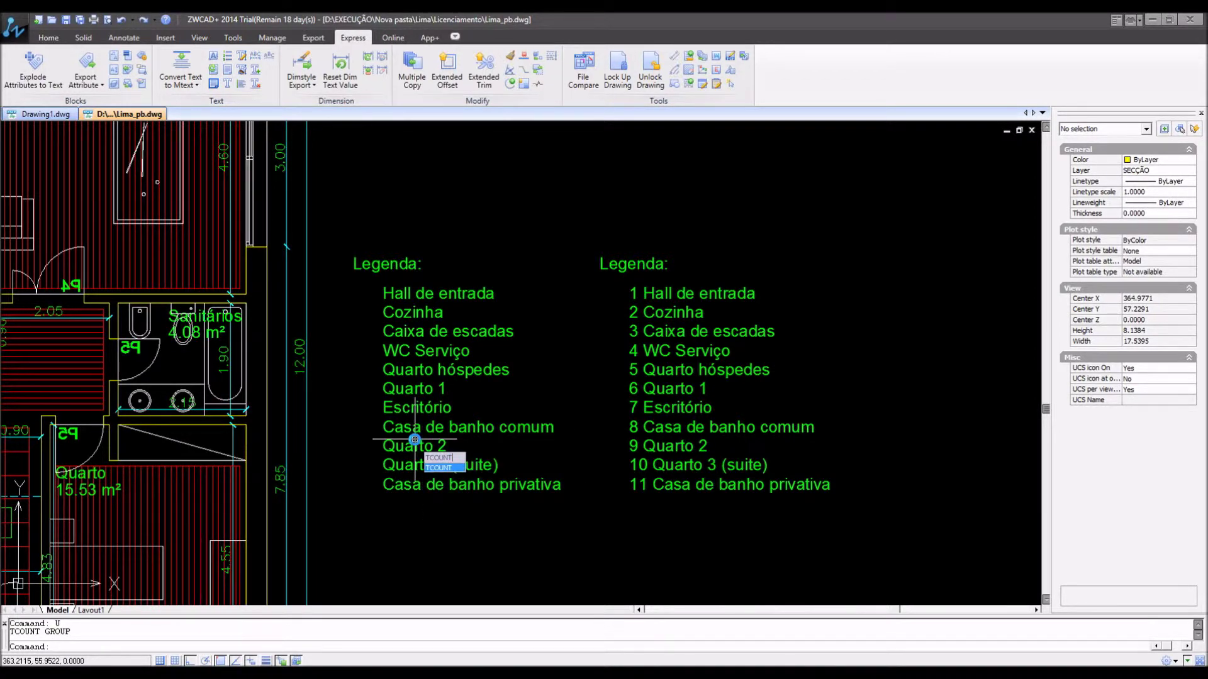
key(Return)
- Reselect the eleven left legend entries, Hall de entrada through Casa de banho privativa
click(391, 292)
click(395, 314)
click(398, 350)
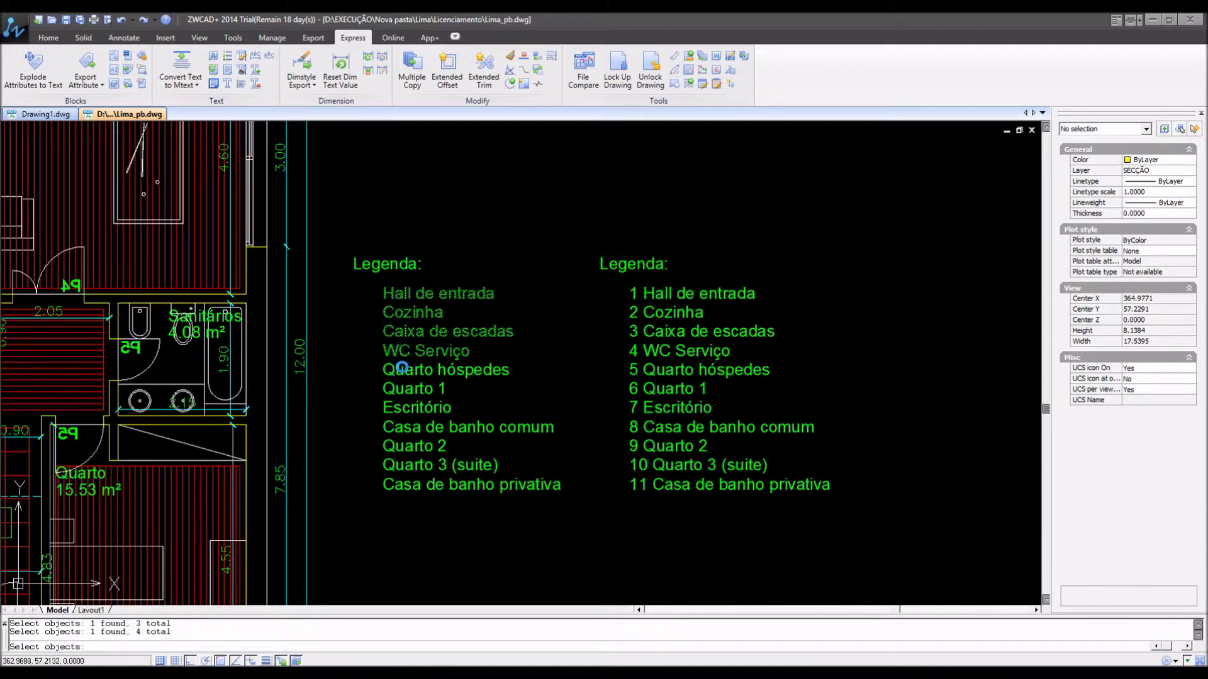
click(403, 408)
click(406, 428)
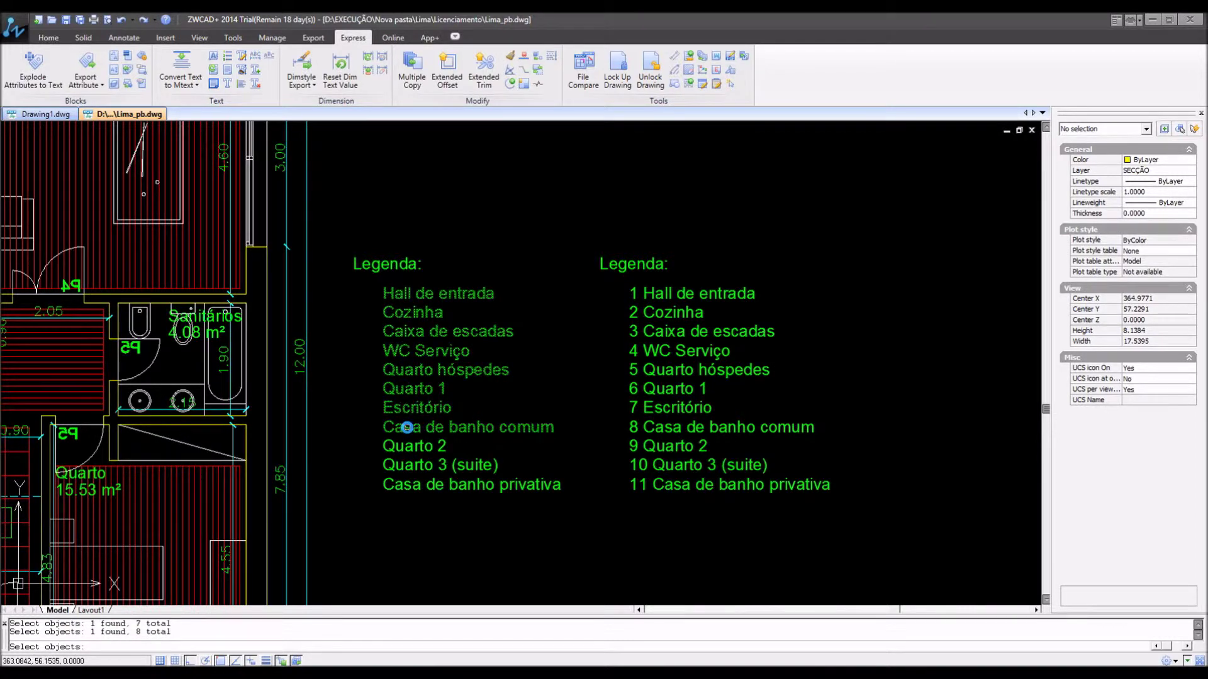
click(410, 466)
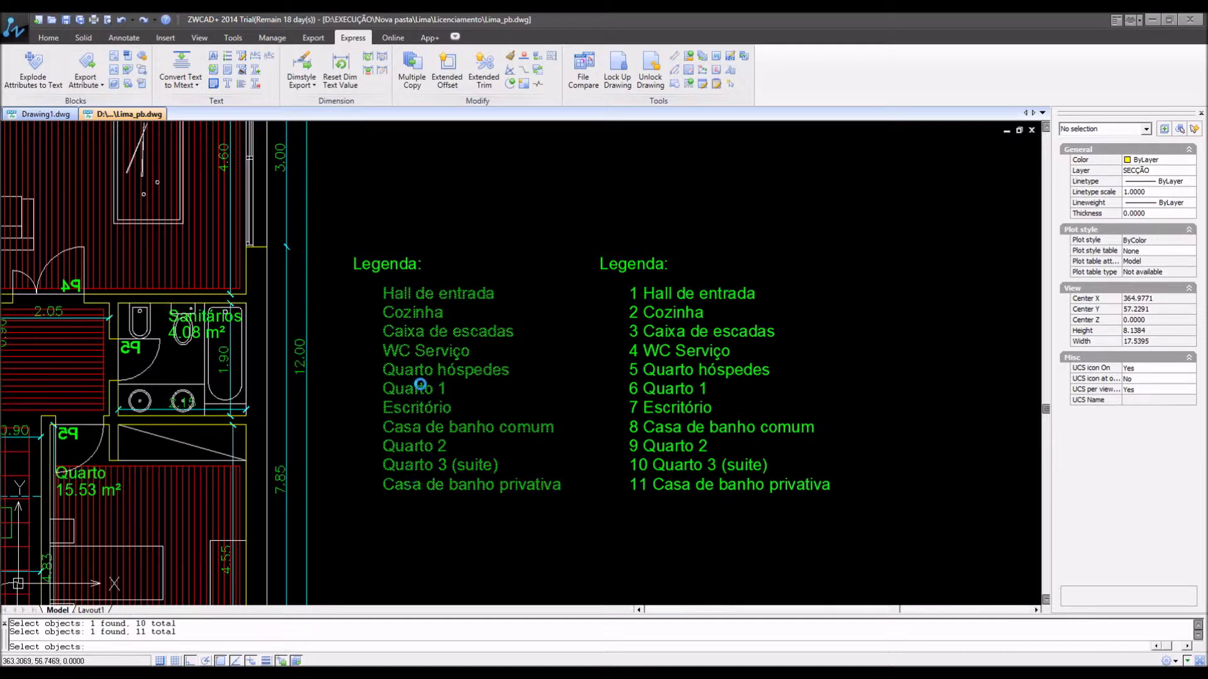
key(Return)
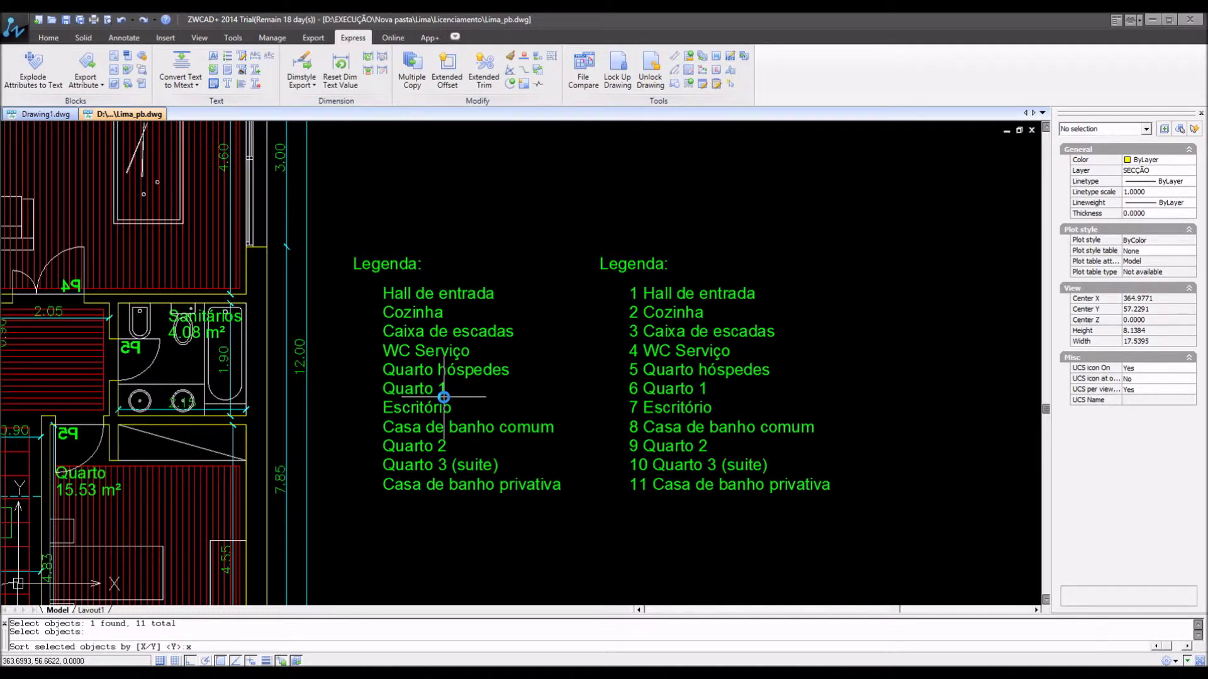
- Sort by X and prefix the entries with numbers starting at 5, increment 3
key(Return)
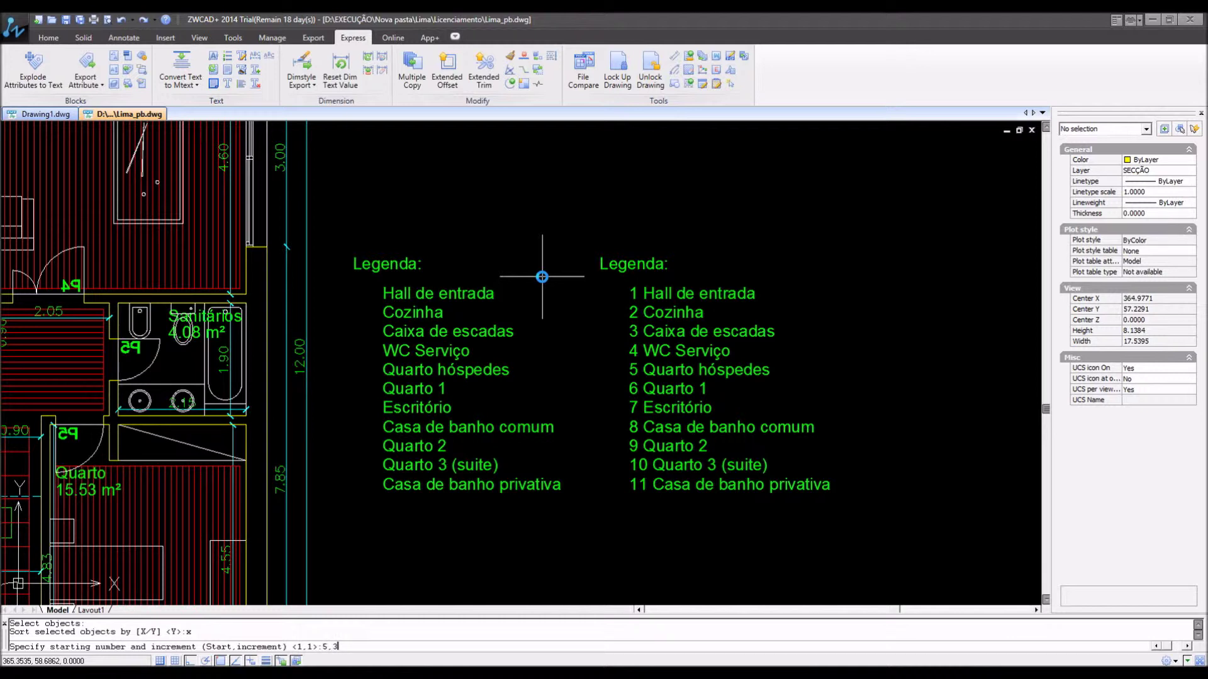
key(Return)
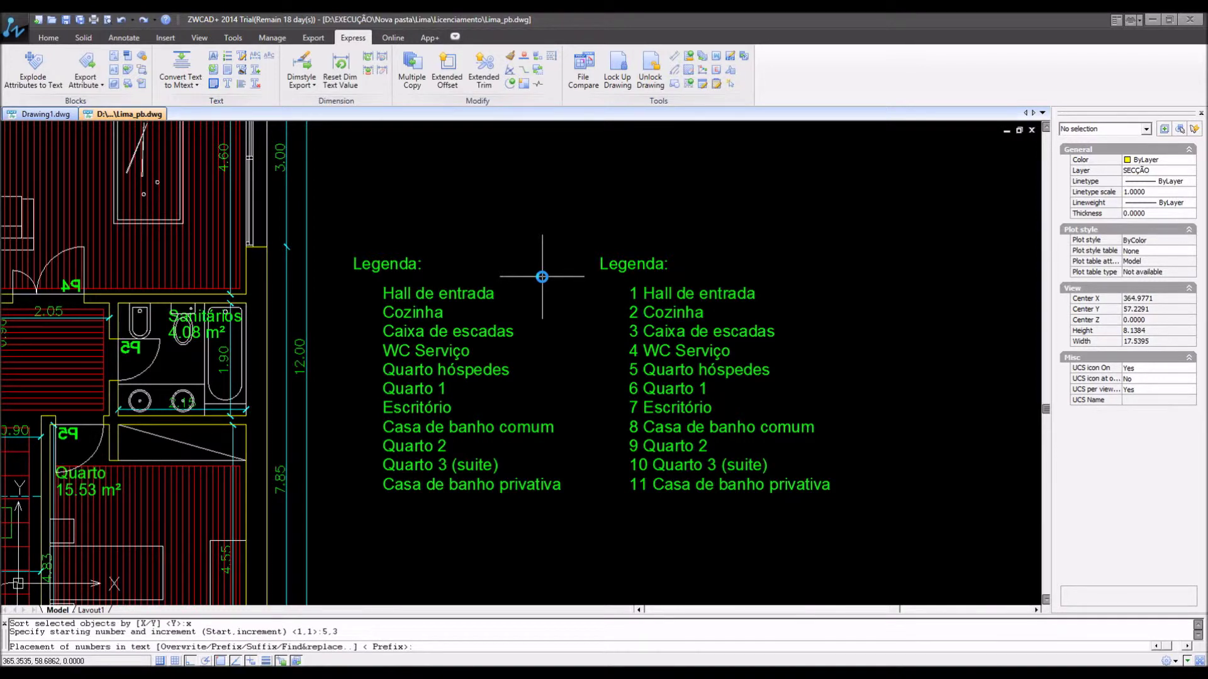
right_click(542, 276)
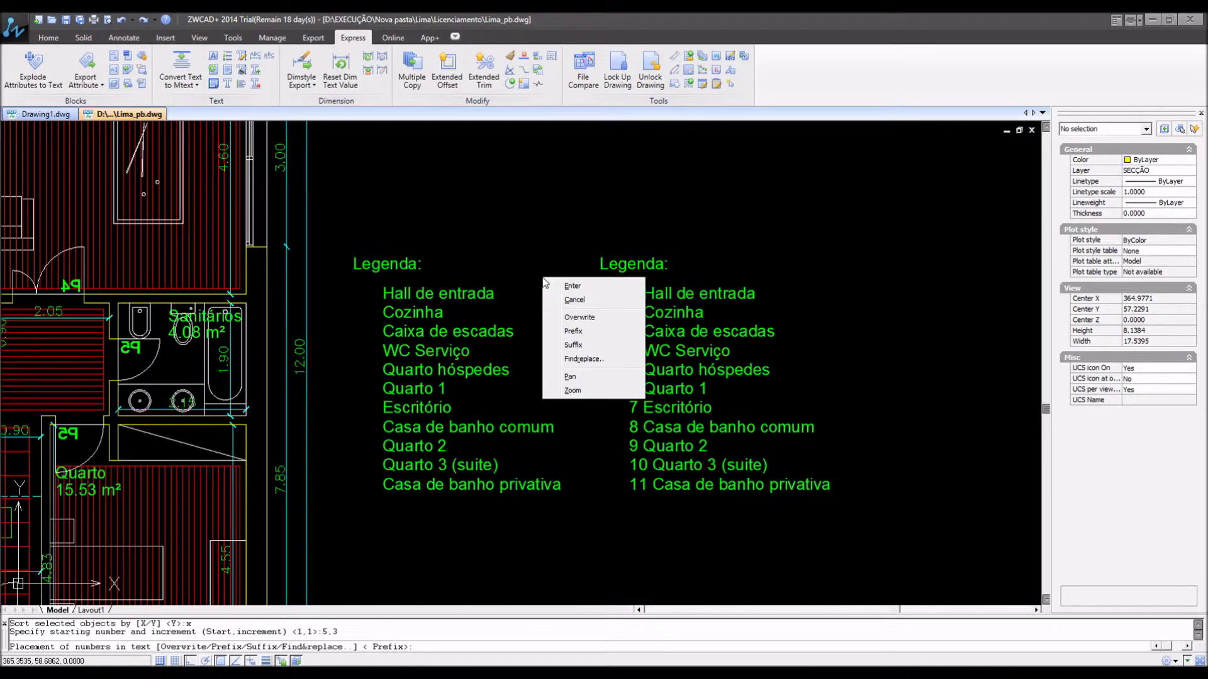
click(616, 335)
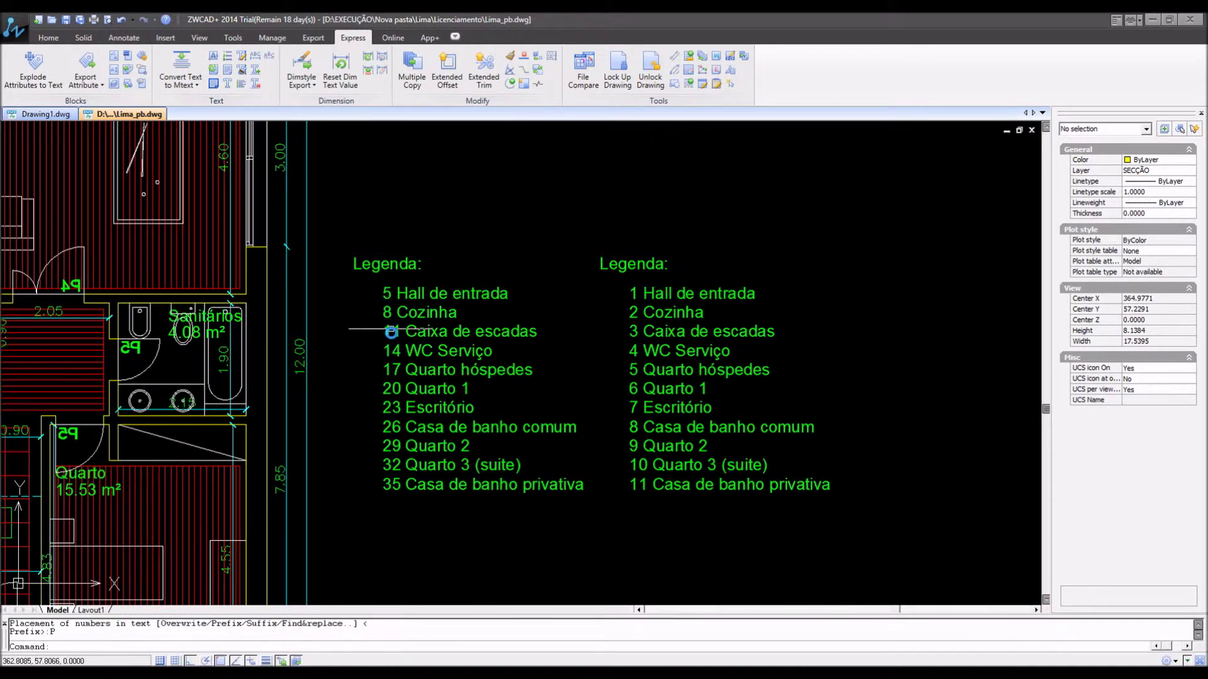